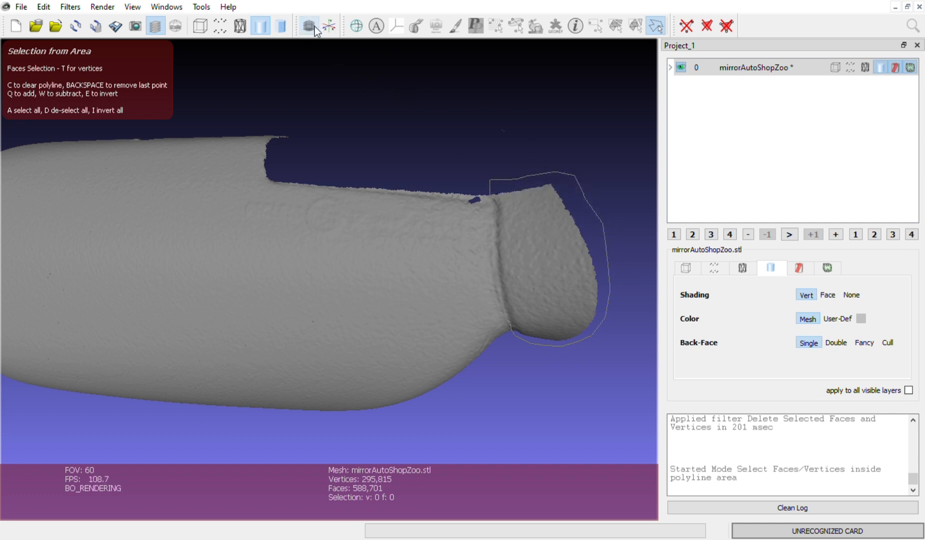
Select the faces inside the outlined area at the mirror scan's narrow end and delete them with their vertices.
left_click_drag(294, 231, 351, 262)
scroll(352, 261, "up", 2)
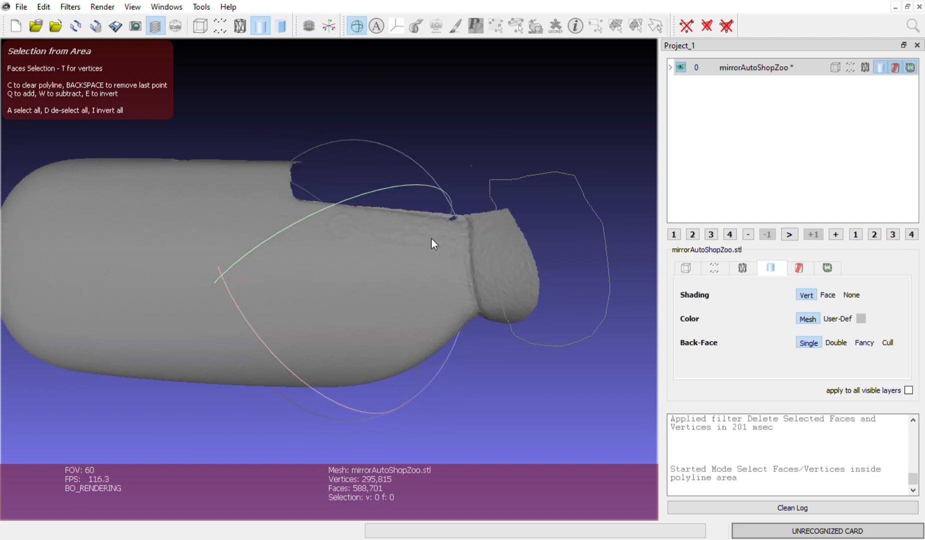
scroll(431, 237, "up", 1)
left_click_drag(453, 244, 440, 244)
key("Escape")
key("q")
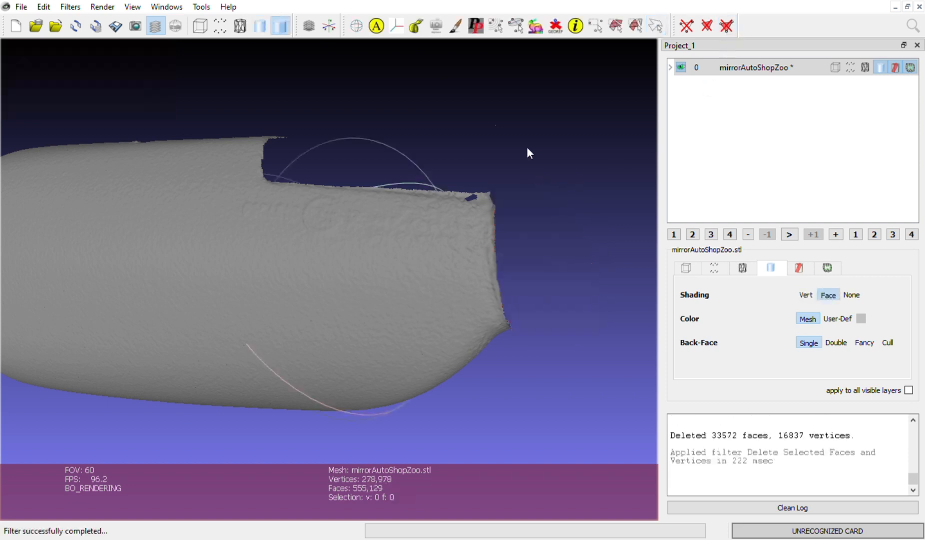
Outline the ragged flap at the scan's upper edge with a polyline area selection, and delete its faces and vertices.
left_click_drag(529, 150, 354, 292)
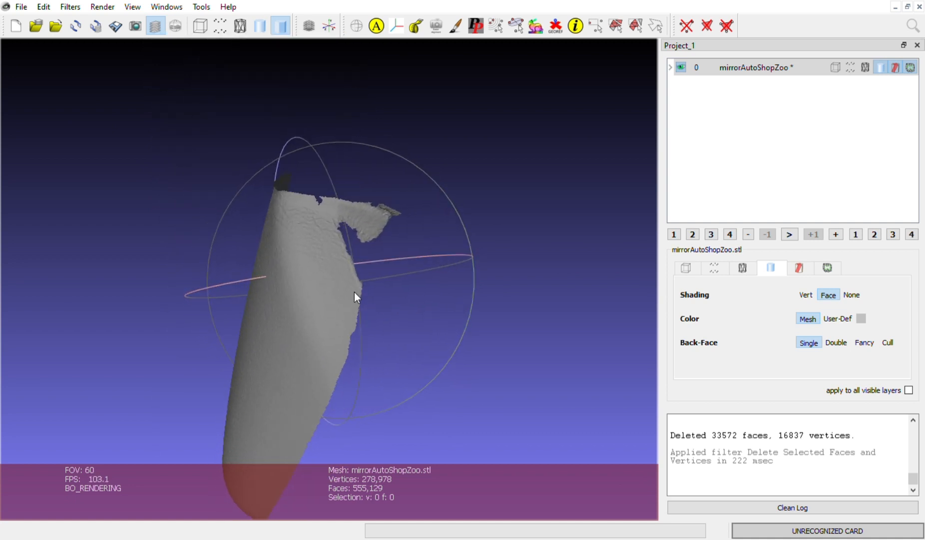
left_click(656, 27)
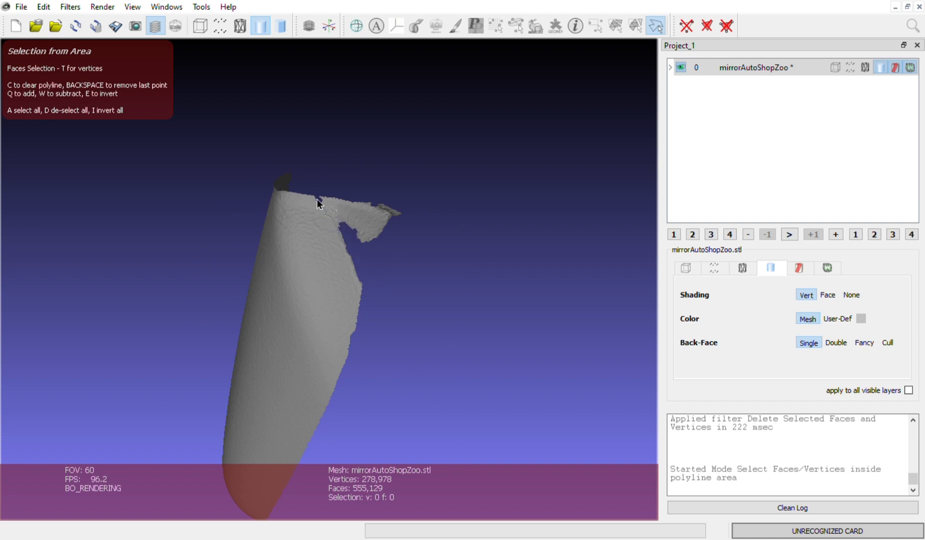
left_click(312, 185)
left_click(370, 180)
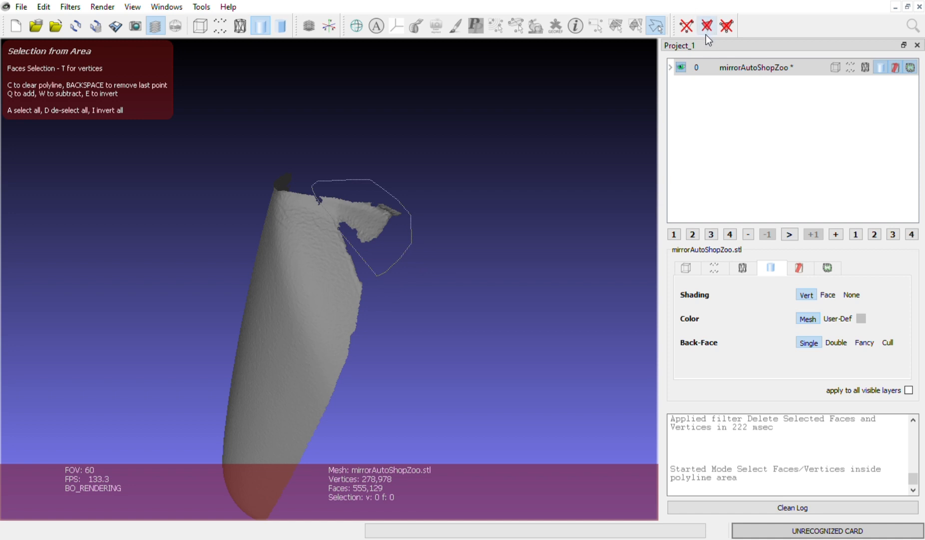
left_click(723, 27)
left_click_drag(466, 228, 465, 159)
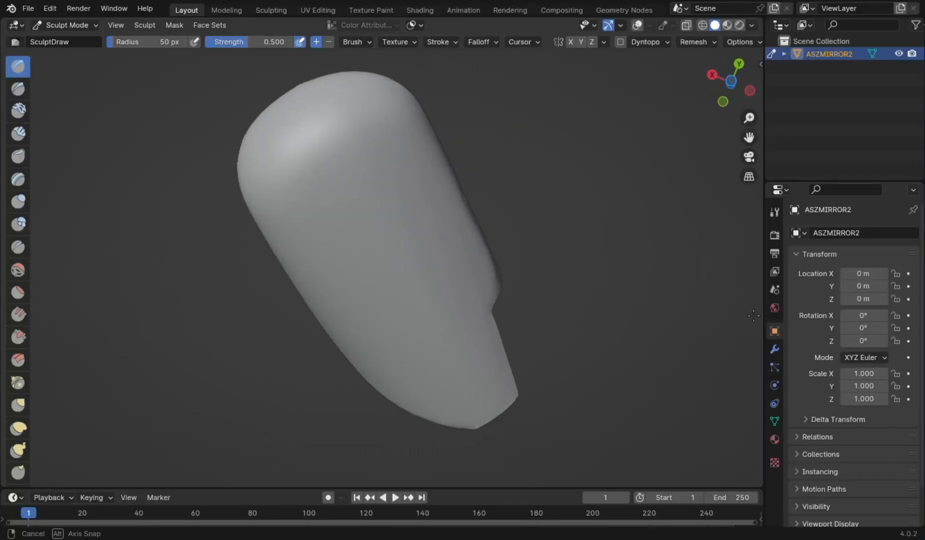
Switch to Blender and sculpt strokes across the side of ASZMIRROR2 with the Multi-plane Scrape brush at strength 0.700.
mouse_move(551, 257)
middle_mouse_down()
mouse_move(204, 173)
mouse_move(453, 253)
mouse_move(374, 215)
mouse_move(359, 279)
mouse_move(368, 287)
middle_mouse_up()
scroll(419, 284, "up", 3)
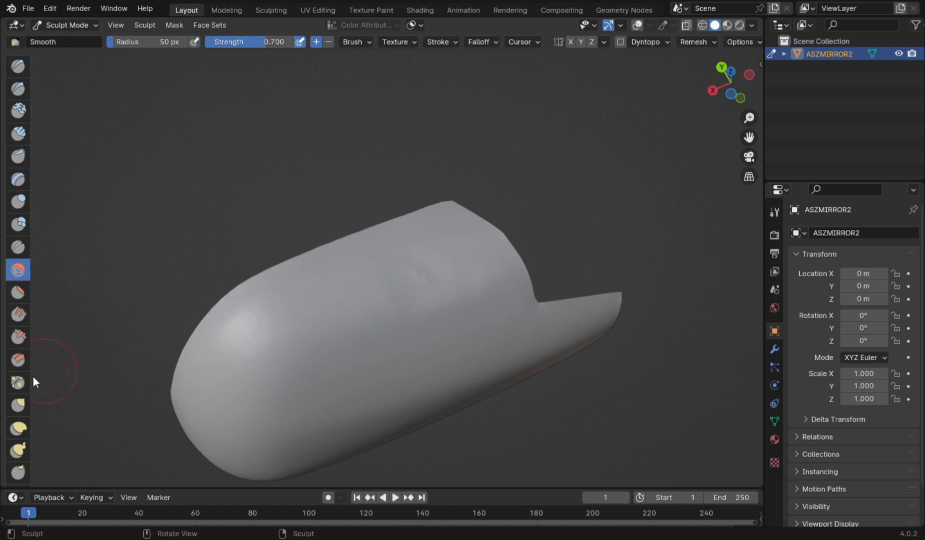
left_click(19, 360)
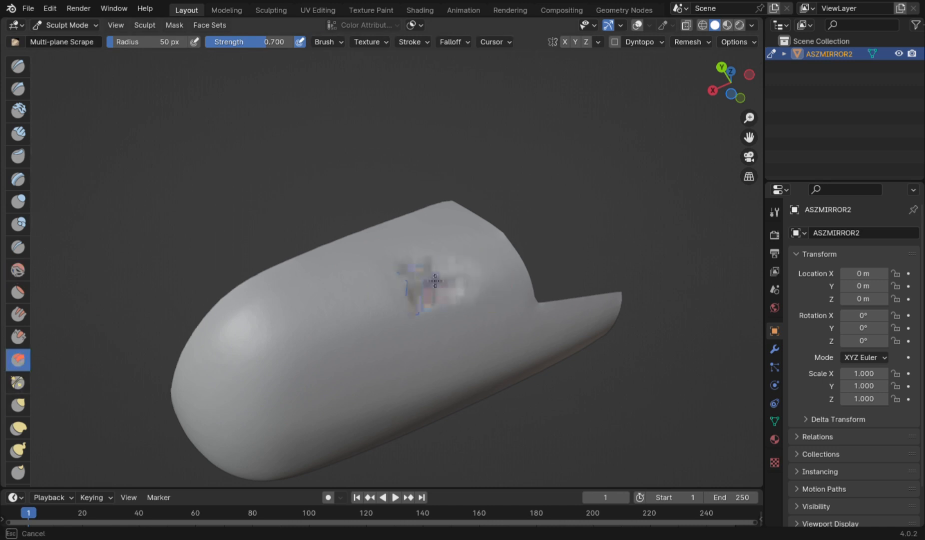
mouse_move(373, 302)
left_mouse_down()
mouse_move(305, 268)
mouse_move(350, 350)
mouse_move(134, 348)
left_mouse_up()
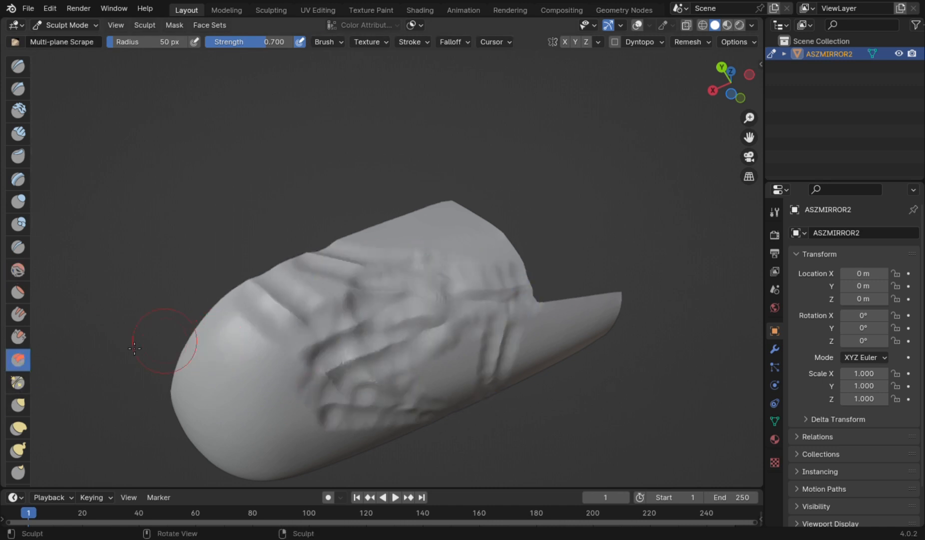
mouse_move(319, 354)
left_mouse_down()
mouse_move(413, 252)
mouse_move(430, 380)
mouse_move(531, 314)
mouse_move(370, 277)
left_mouse_up()
mouse_move(450, 242)
middle_mouse_down()
mouse_move(513, 382)
mouse_move(355, 287)
middle_mouse_up()
Push and pull the surface of ASZMIRROR2 with Elastic Deform strokes at strength 0.500, and undo the last strokes.
mouse_move(356, 287)
left_mouse_down()
mouse_move(409, 419)
mouse_move(519, 376)
left_mouse_up()
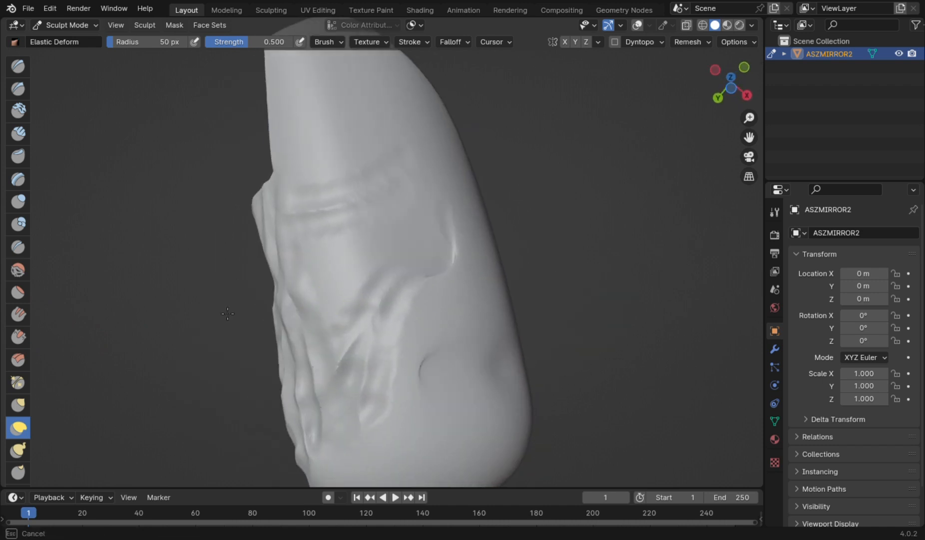
middle_click_drag(228, 313, 284, 249)
left_click_drag(202, 341, 130, 439)
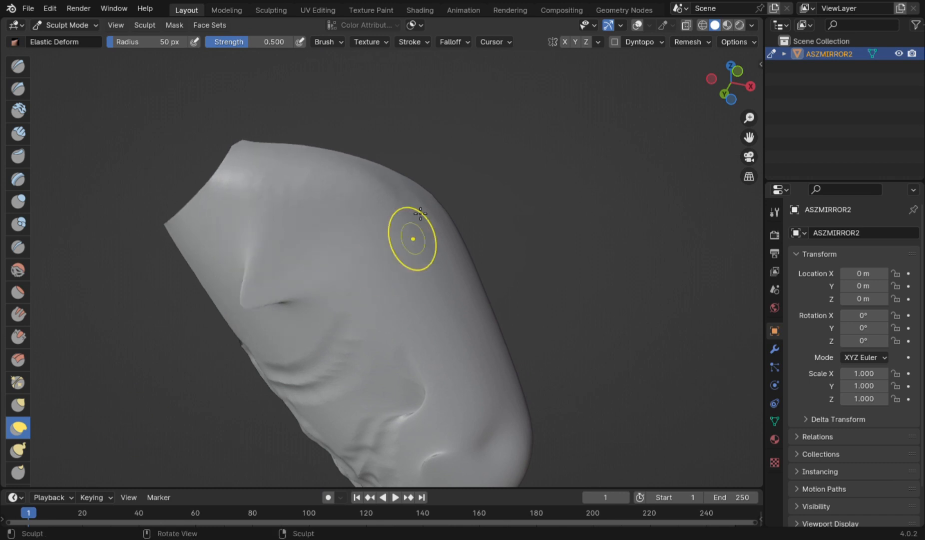
mouse_move(413, 237)
left_mouse_down()
mouse_move(739, 223)
mouse_move(679, 208)
left_mouse_up()
left_click_drag(408, 255, 492, 400)
left_click_drag(465, 369, 887, 217)
key("ctrl+z")
key("ctrl+z")
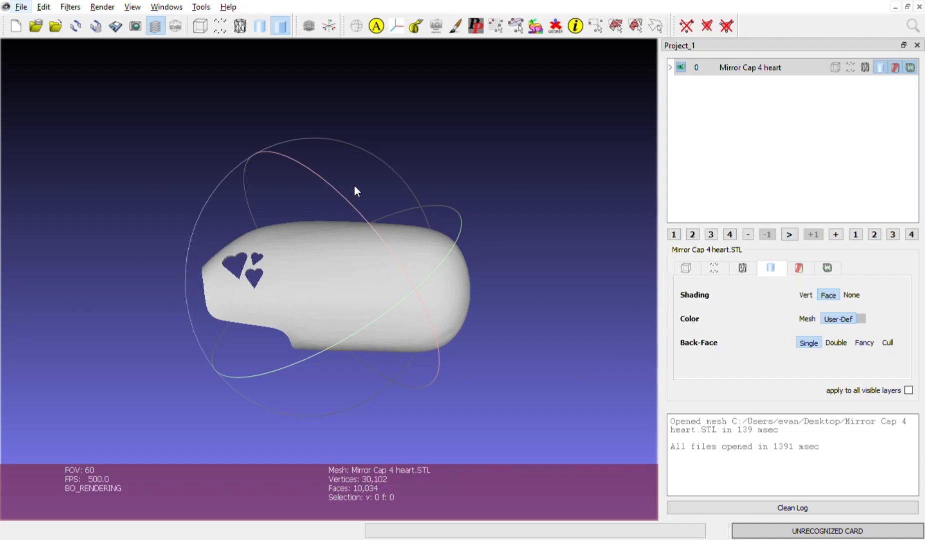
Examine the heart-cutout mirror cap mesh in MeshLab, and switch to SOLIDWORKS to inspect the mirror cap part and its mesh modeling tools.
left_click_drag(402, 126, 181, 150)
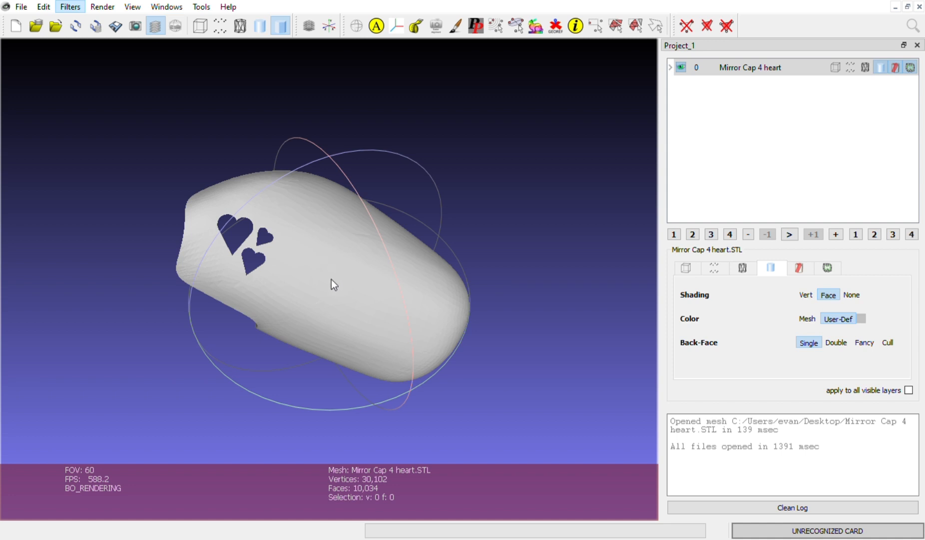
left_click_drag(334, 284, 456, 272)
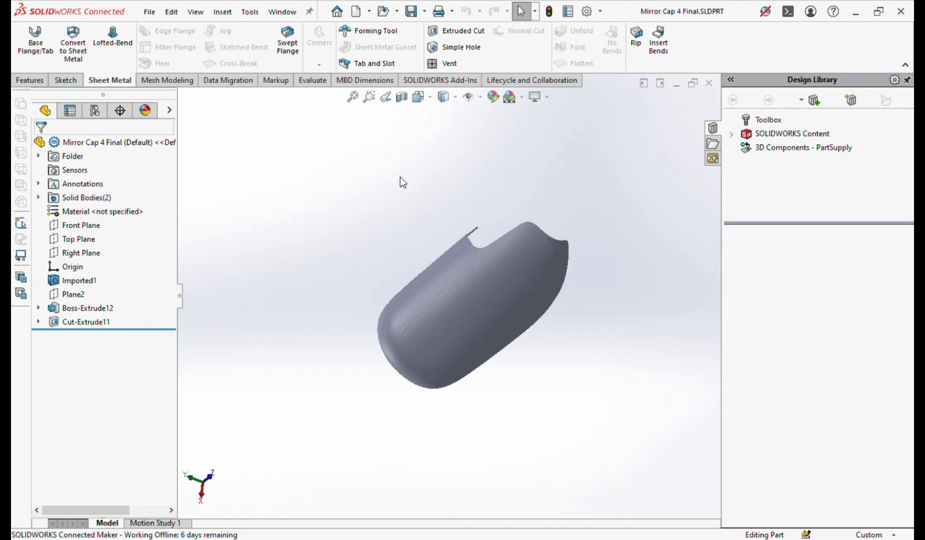
middle_click_drag(308, 237, 471, 320)
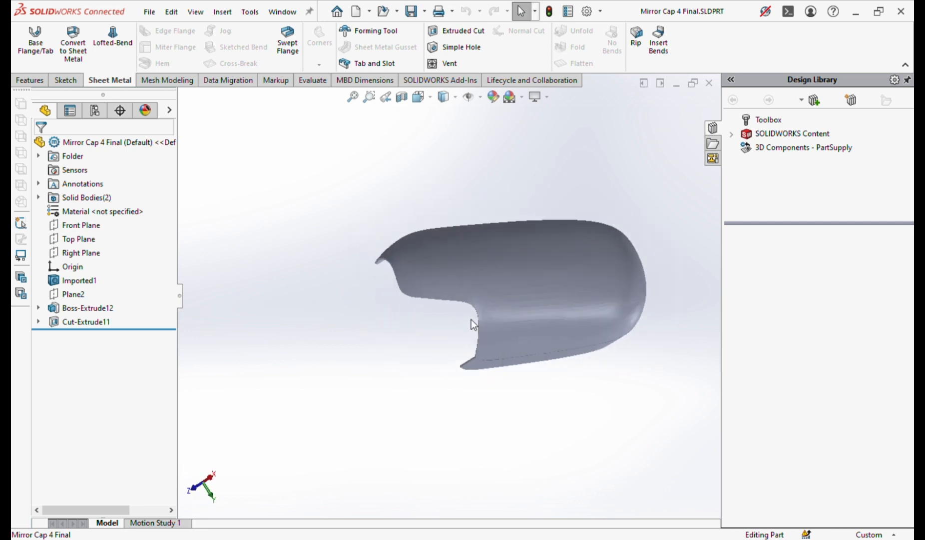
left_click(153, 83)
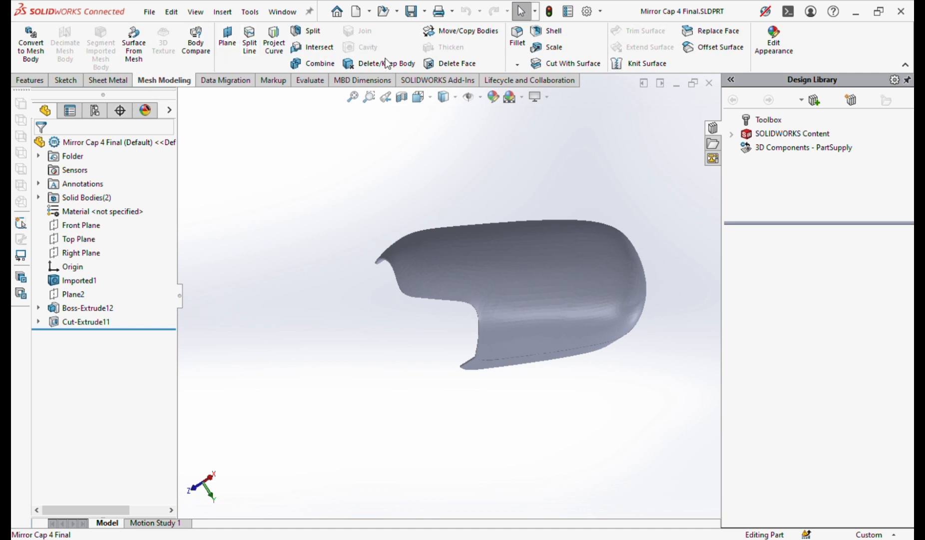
left_click(218, 83)
left_click(184, 80)
middle_click_drag(403, 291, 530, 363)
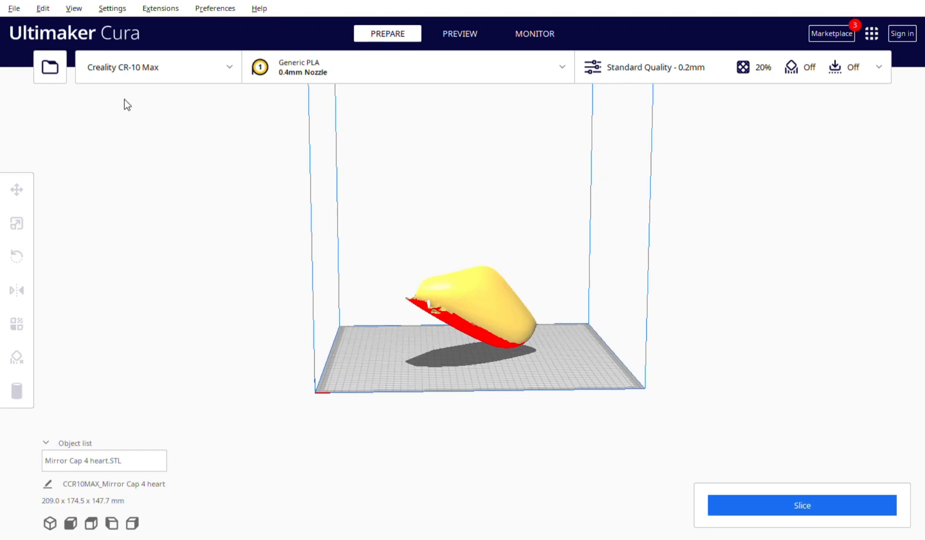
Switch to Ultimaker Cura and rotate the Mirror Cap 4 heart model with Snap Rotation so it lies flatter, hollow side down.
right_click_drag(177, 195, 159, 228)
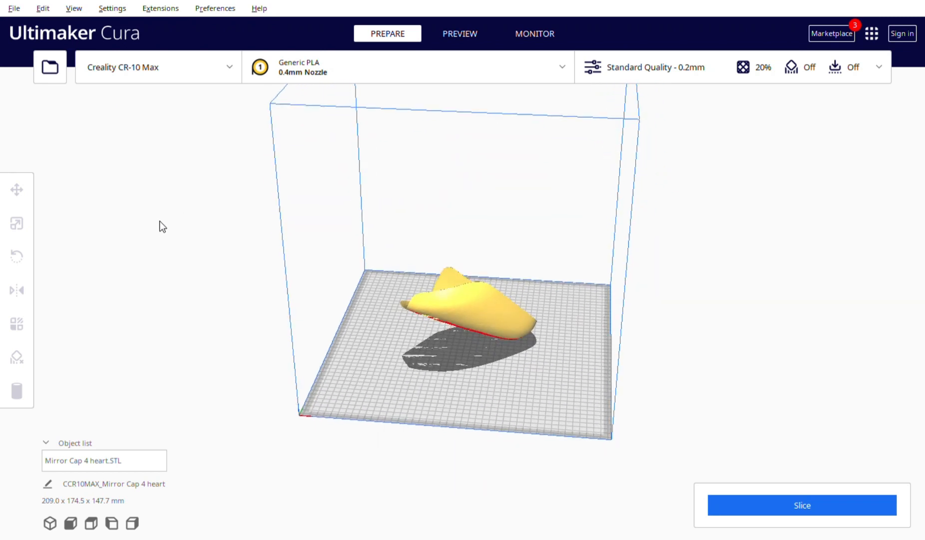
left_click(467, 287)
left_click_drag(479, 345, 491, 218)
right_click_drag(641, 240, 536, 277)
left_click_drag(544, 286, 350, 288)
right_click_drag(291, 300, 641, 300)
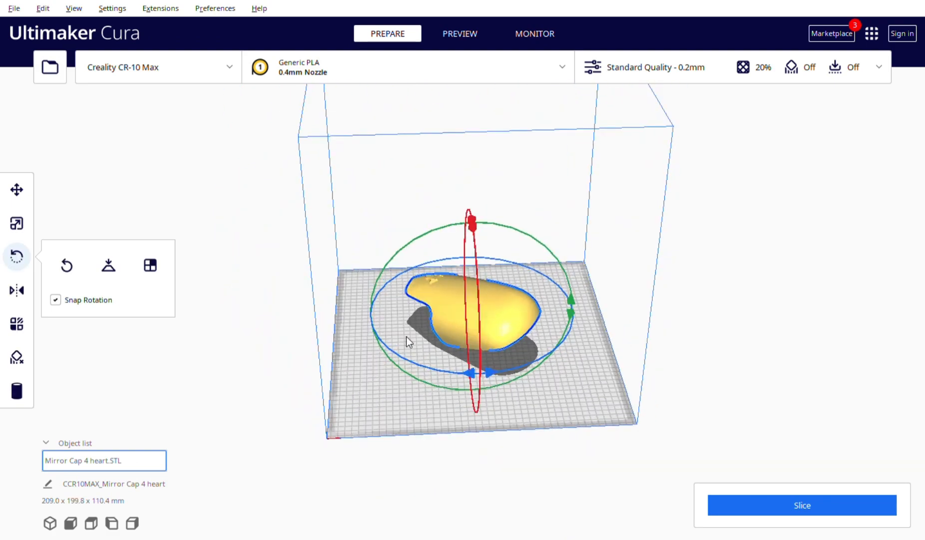
left_click(406, 336)
scroll(473, 285, "down", 5)
scroll(473, 286, "up", 5)
right_click_drag(474, 286, 574, 362)
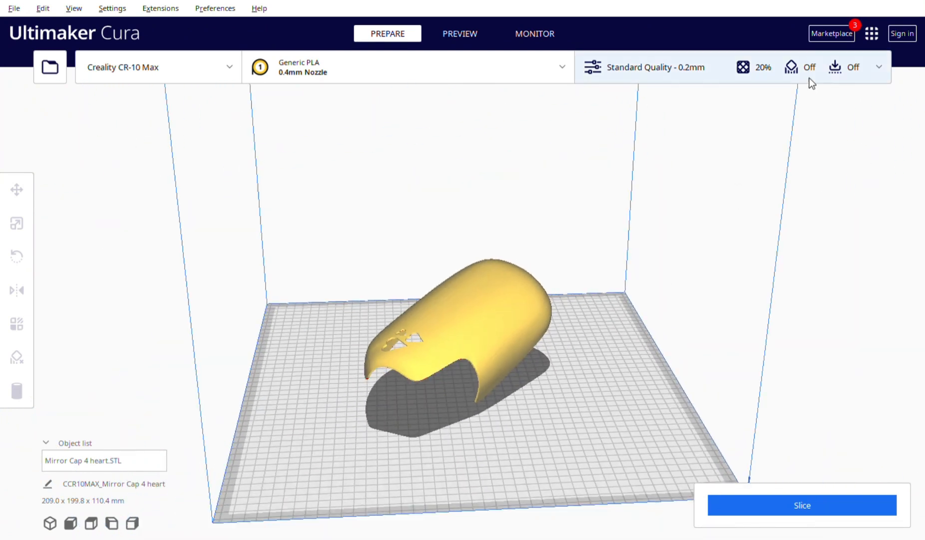